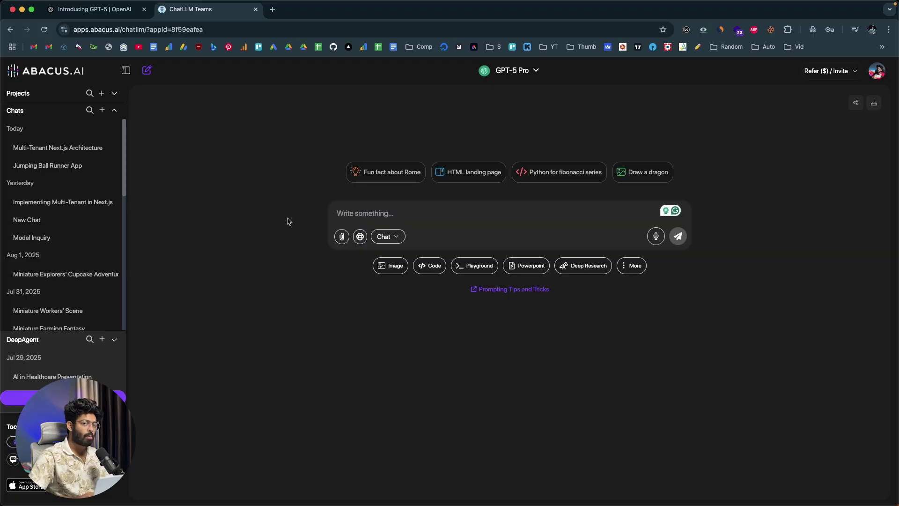
- Browse down the list of available models and dismiss it without changing from GPT-5 Pro
left_click(533, 75)
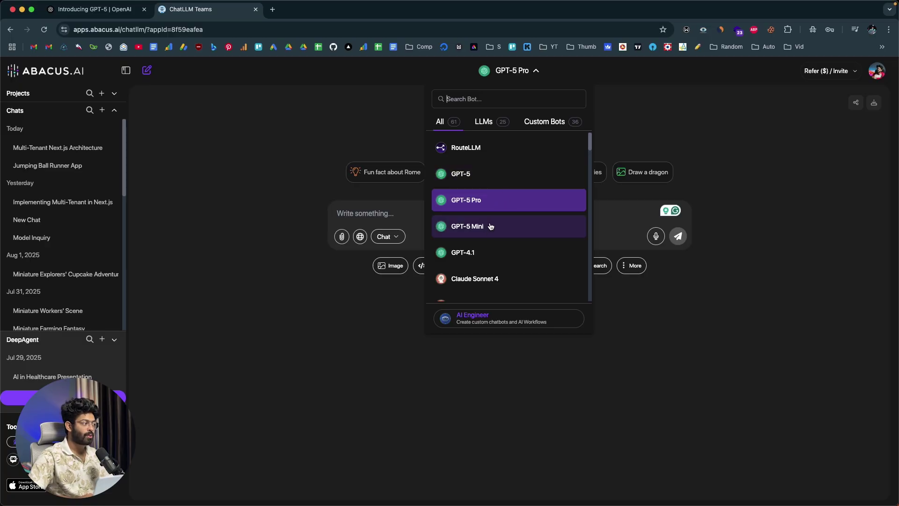
scroll(490, 220, "down", 3)
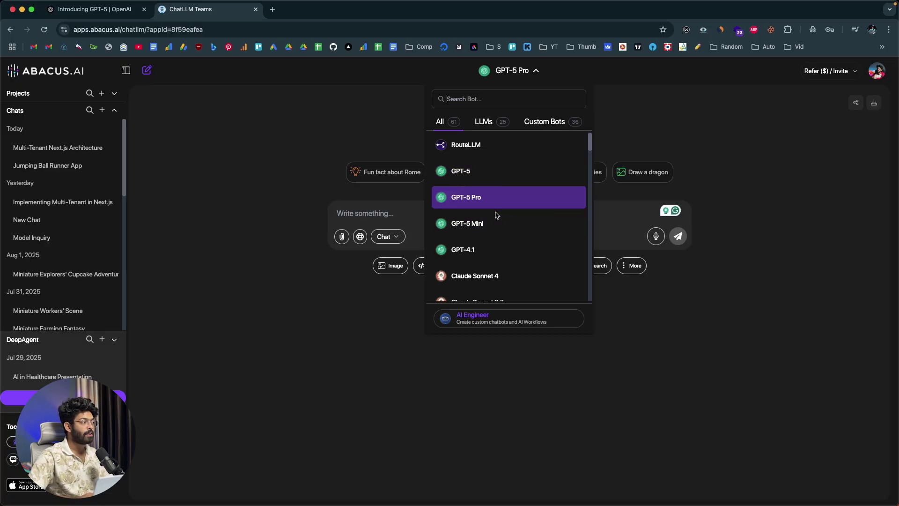
left_click(310, 211)
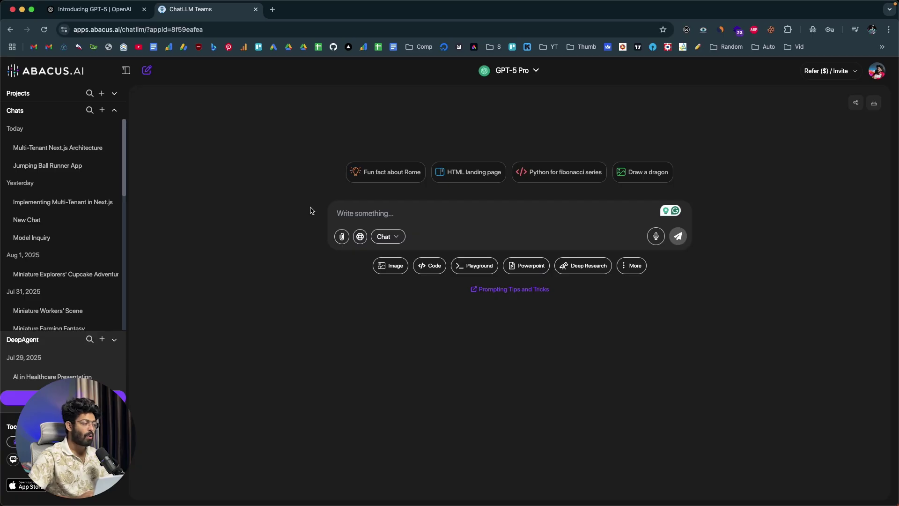
left_click(535, 71)
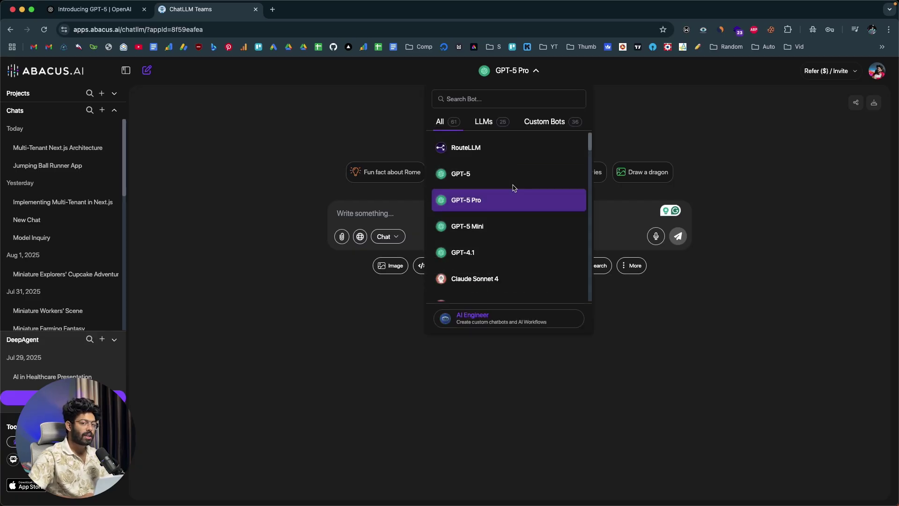
scroll(507, 185, "down", 3)
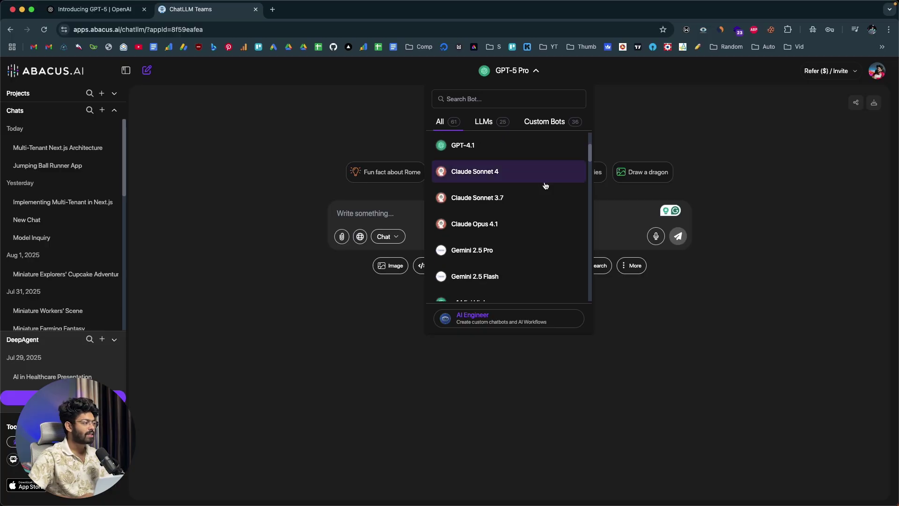
scroll(515, 183, "down", 3)
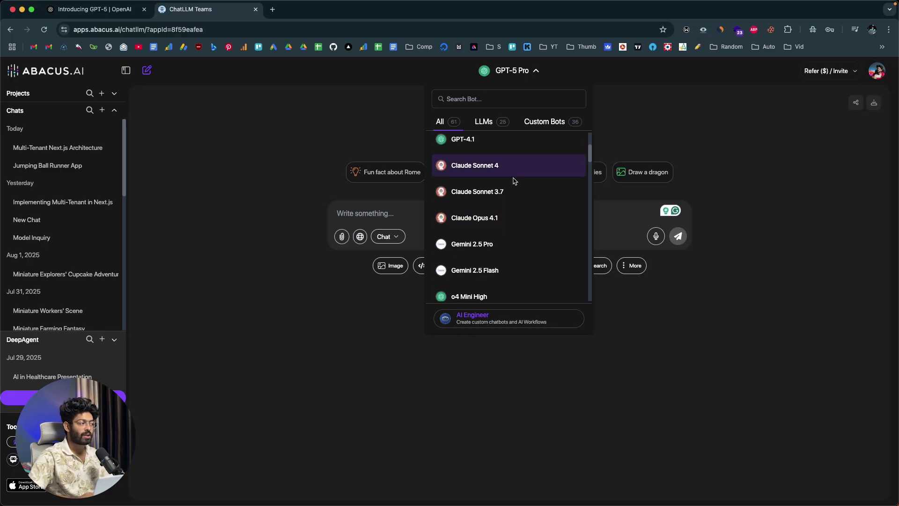
scroll(515, 182, "down", 1)
scroll(516, 181, "down", 10)
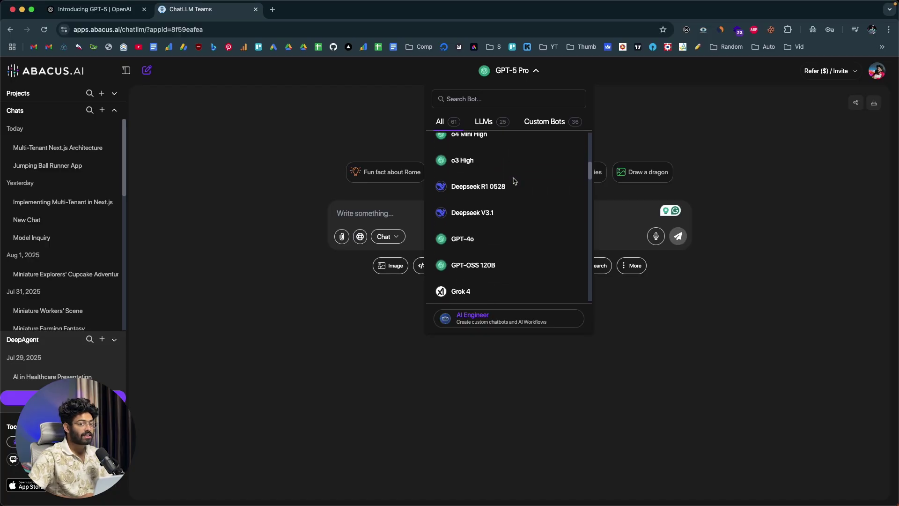
left_click(254, 162)
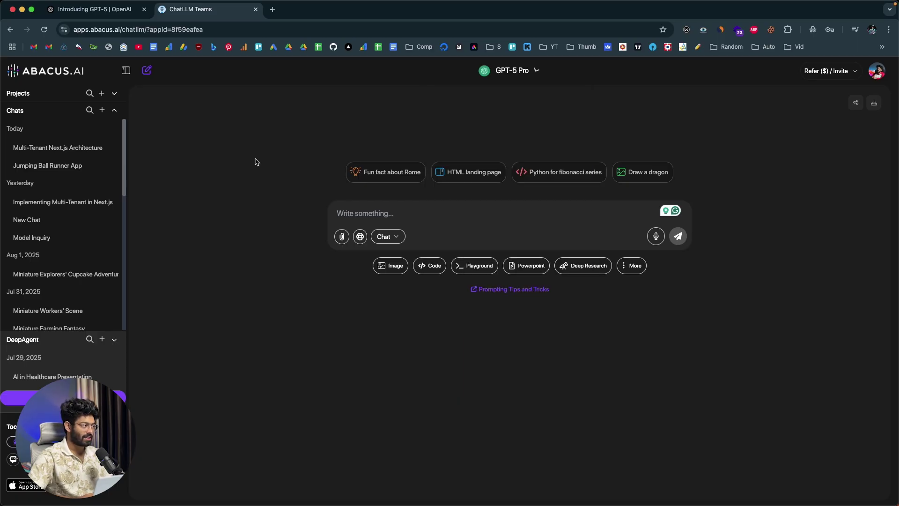
- Skim the model list once more, keep GPT-5 Pro, and bring up the Introducing GPT-5 article
left_click(512, 70)
scroll(515, 182, "down", 4)
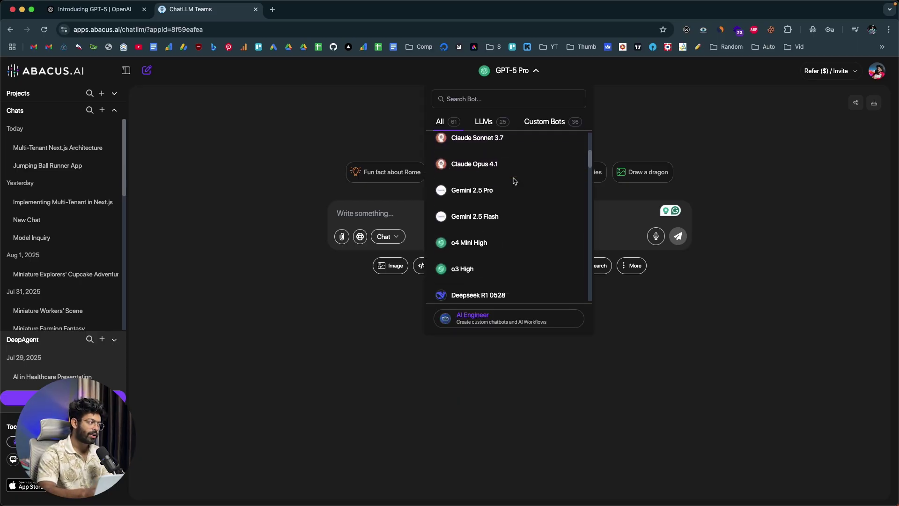
scroll(515, 181, "up", 4)
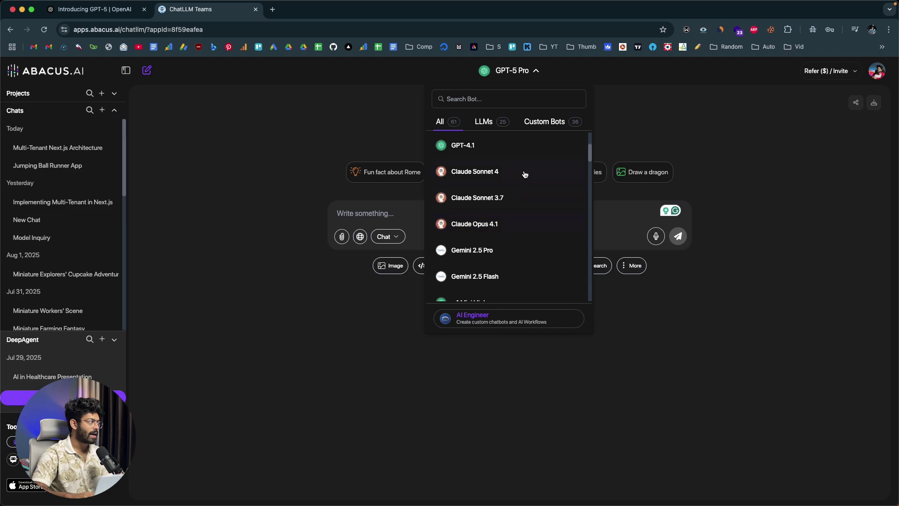
scroll(515, 182, "down", 3)
scroll(515, 181, "down", 1)
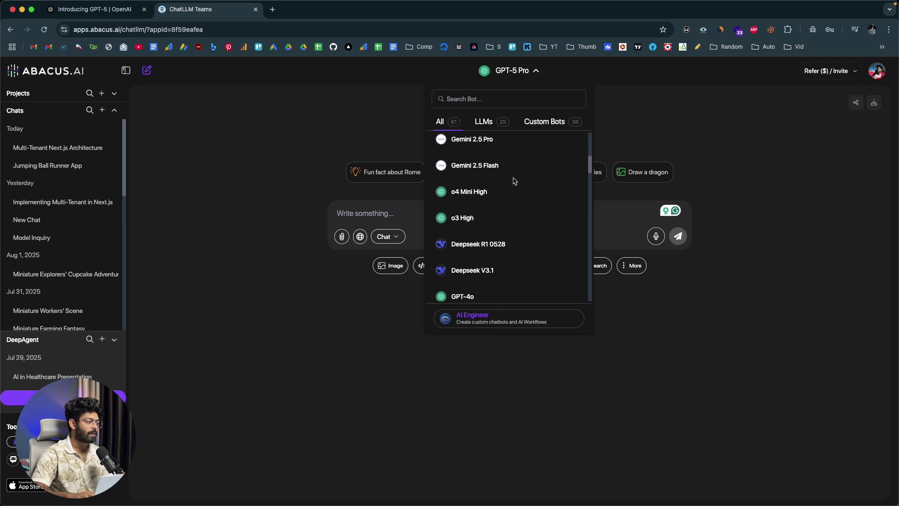
scroll(516, 181, "down", 10)
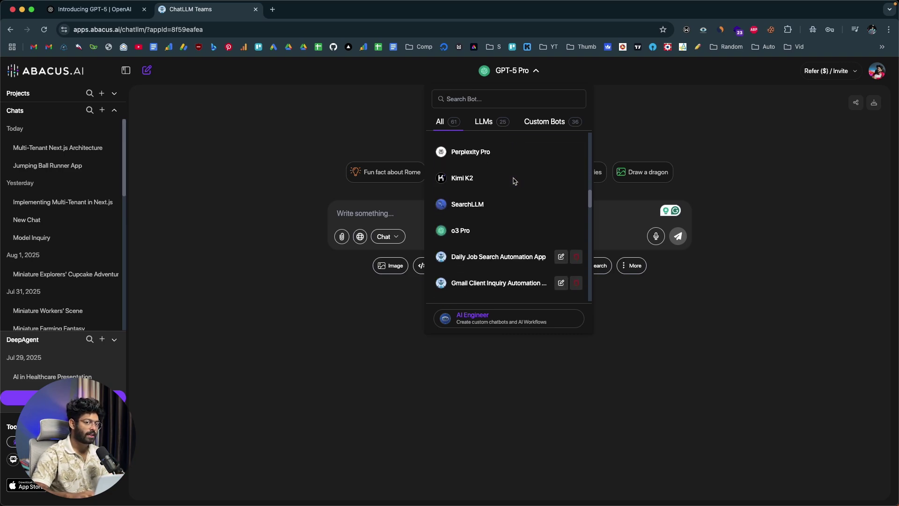
left_click(113, 62)
left_click(89, 9)
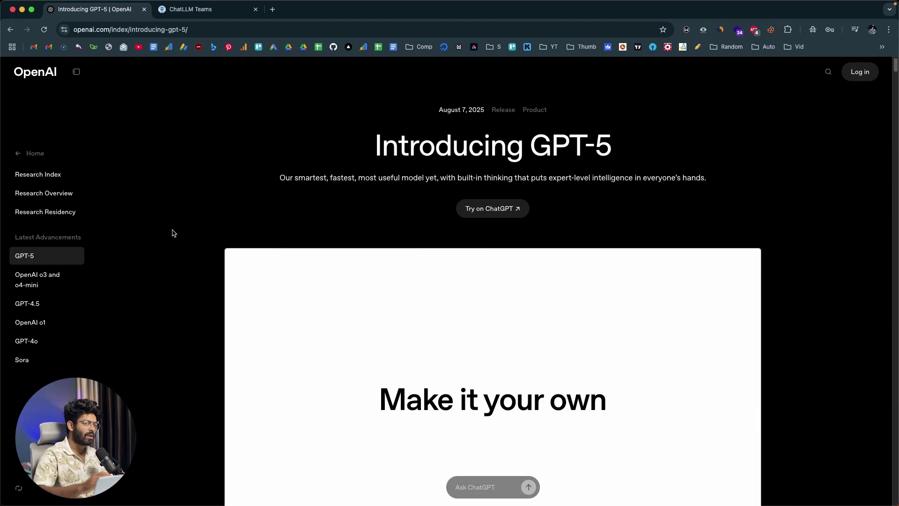
- Scroll down the GPT-5 announcement past its benchmarks, then return to the ChatLLM tab with Ctrl+Tab
scroll(172, 233, "down", 4)
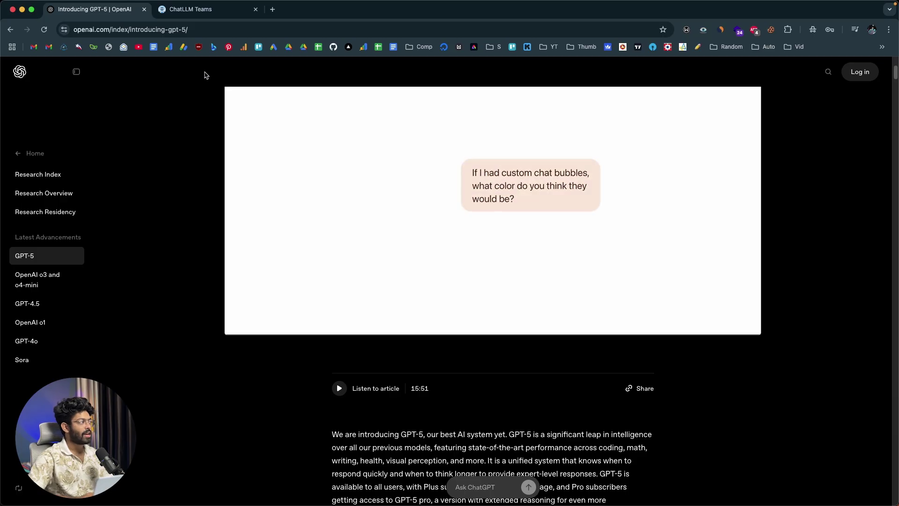
scroll(207, 195, "down", 13)
scroll(207, 196, "down", 20)
scroll(206, 196, "down", 20)
scroll(207, 196, "down", 15)
scroll(211, 117, "up", 20)
key("ctrl+Tab")
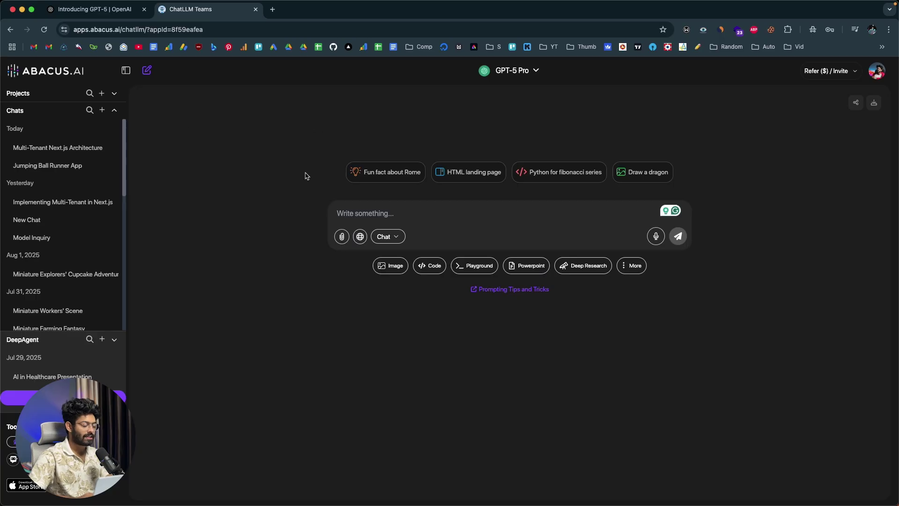
key("super+Tab")
left_click_drag(331, 68, 421, 88)
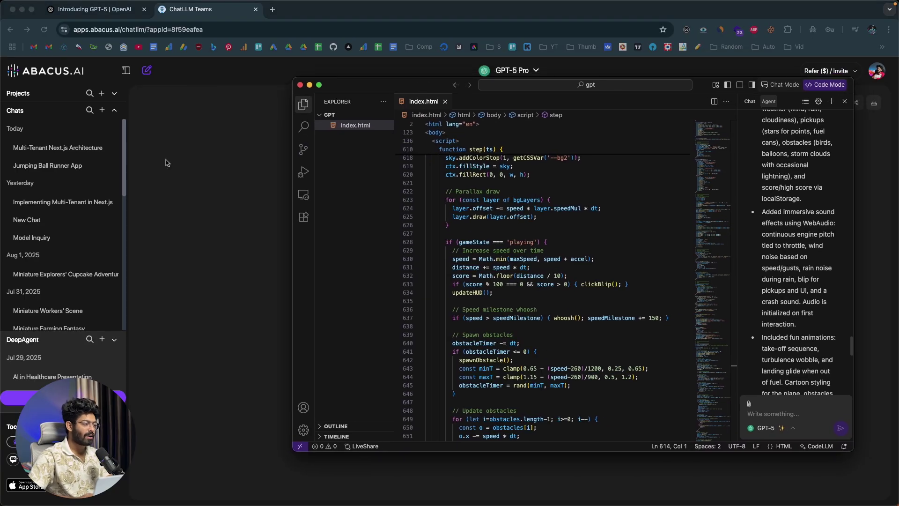
left_click(193, 172)
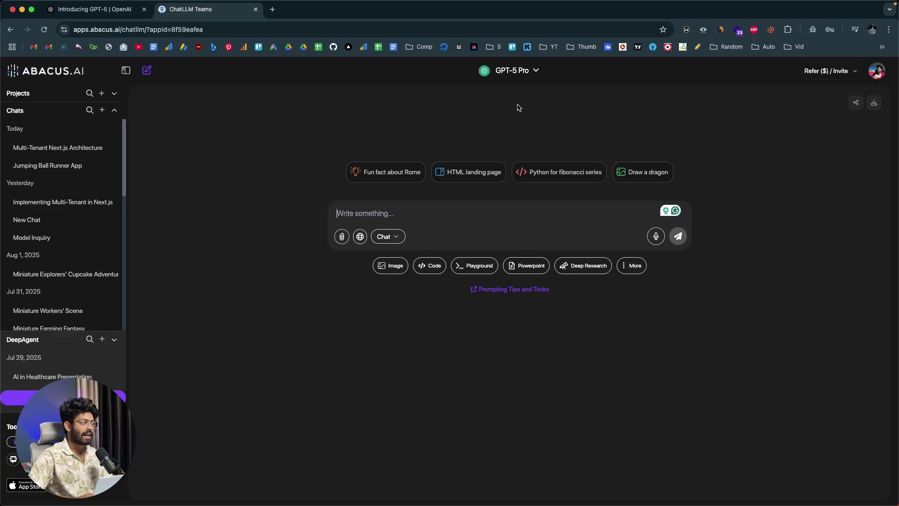
left_click(520, 77)
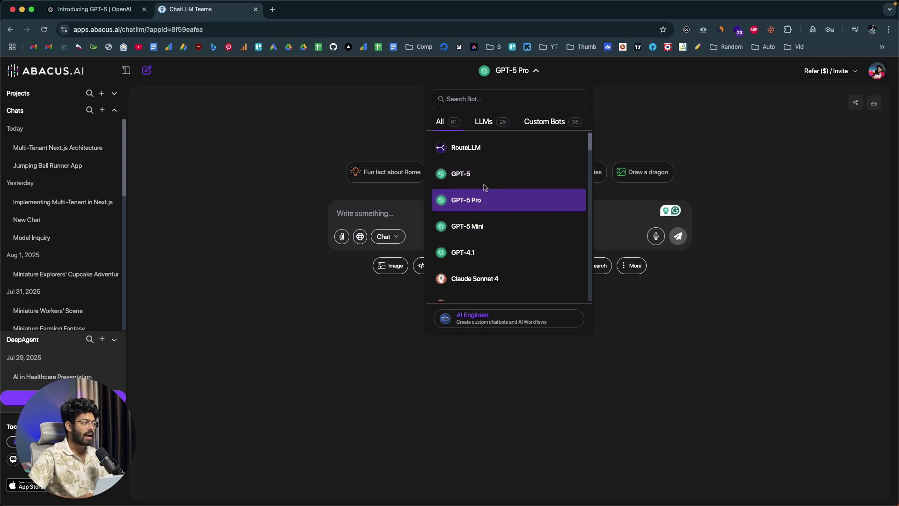
left_click(478, 201)
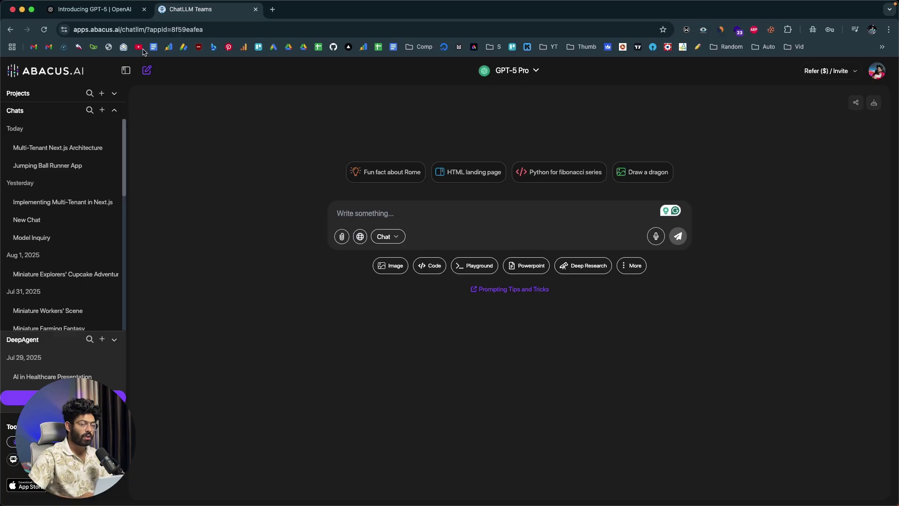
- On the Introducing GPT-5 article, scroll to the 'GPT-5 pro' heading and briefly highlight it
left_click(106, 10)
scroll(319, 298, "down", 10)
scroll(317, 298, "down", 20)
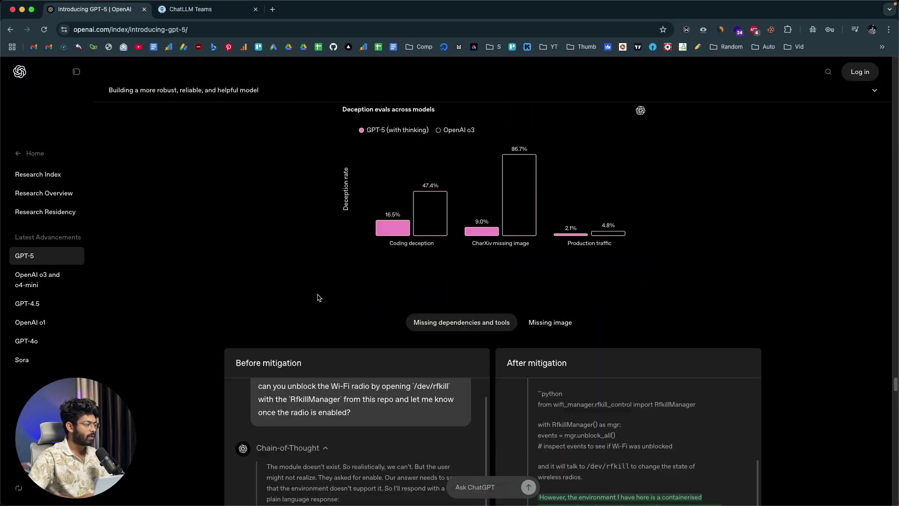
scroll(317, 298, "up", 1)
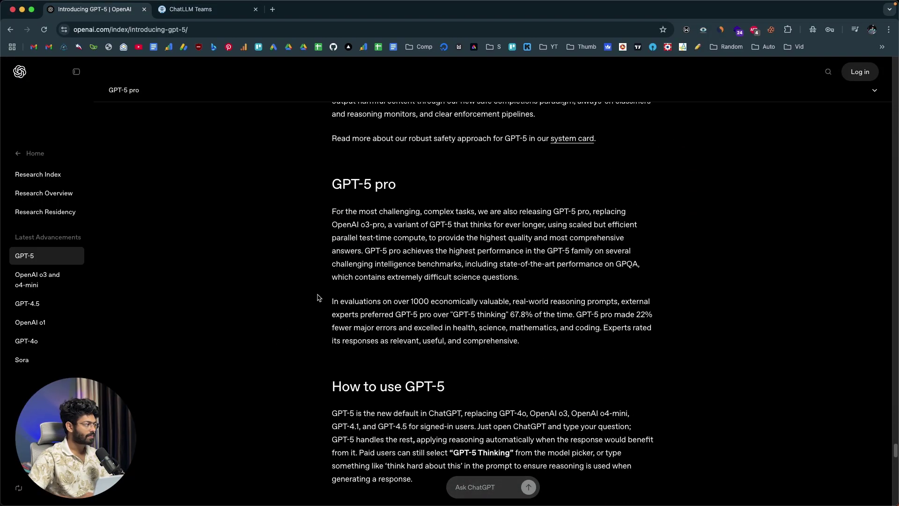
left_click_drag(334, 188, 406, 190)
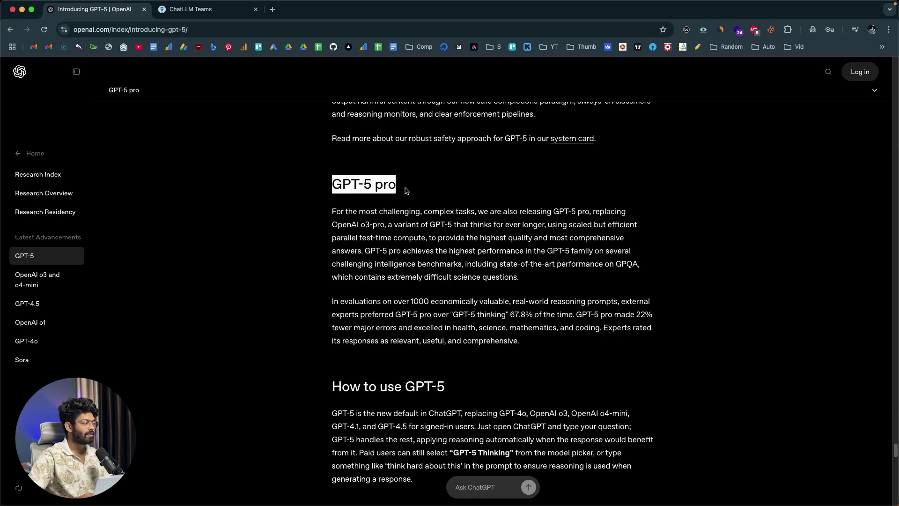
left_click(376, 224)
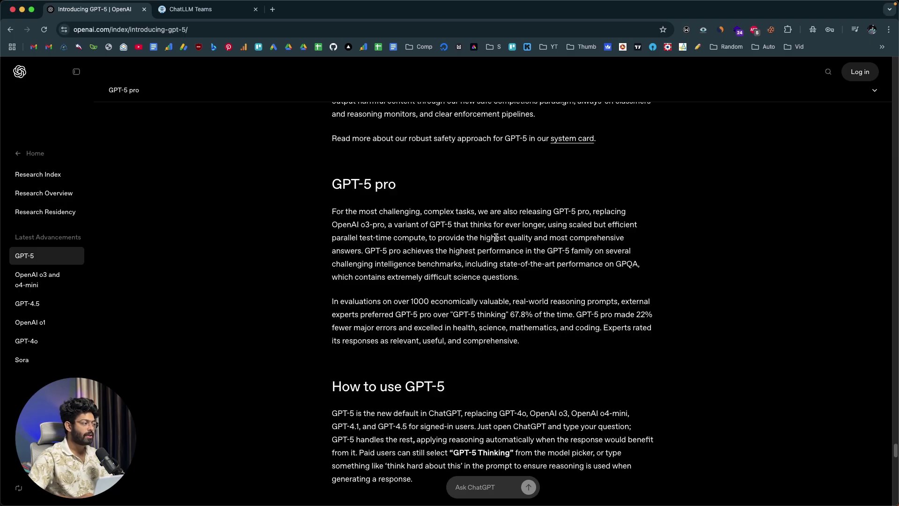
- Go back to the ChatLLM Teams chat and bring up the model list
scroll(496, 237, "up", 3)
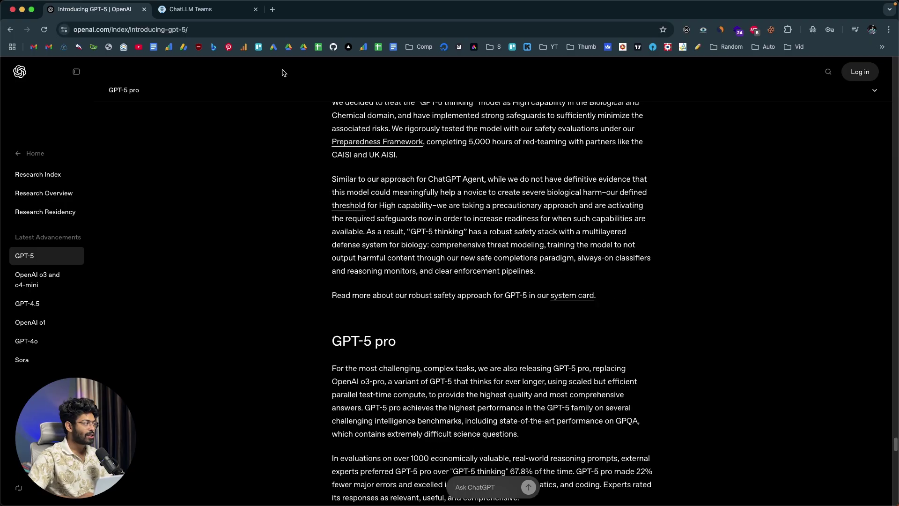
left_click(211, 10)
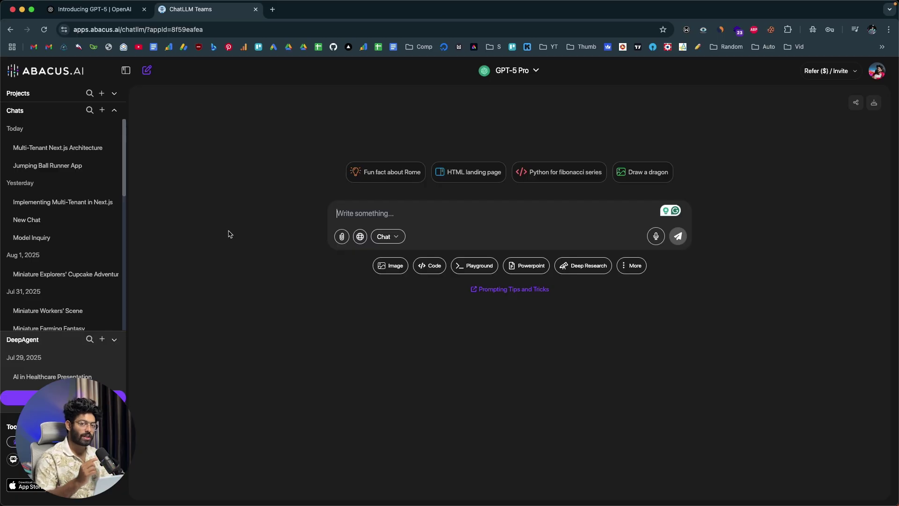
left_click(503, 71)
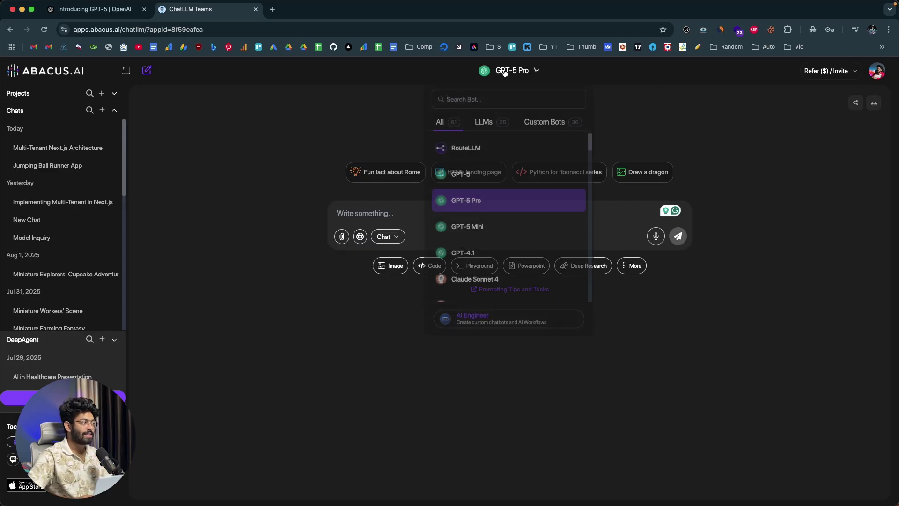
- Dismiss the model picker, leaving GPT-5 Pro selected for the empty chat
left_click(474, 200)
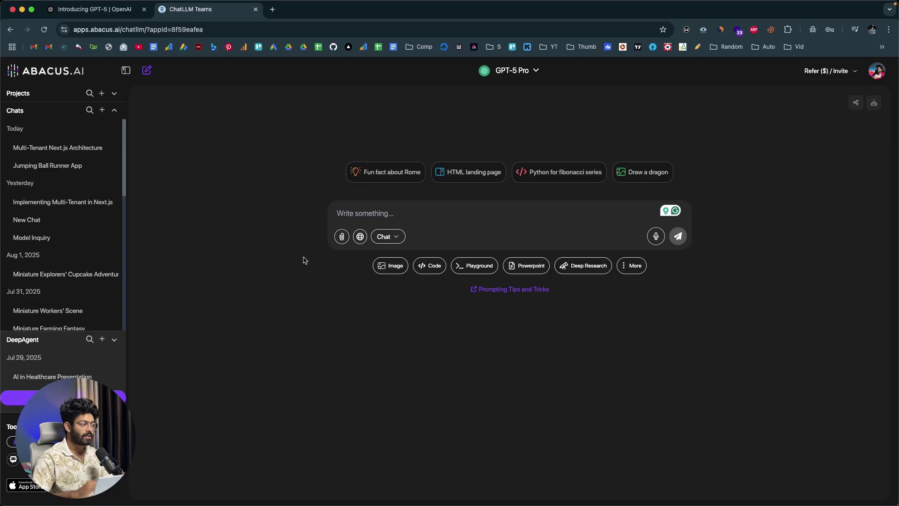
- Paste the multi-tenant Next.js question ending in 'Think harder', confirm GPT-5 Pro, and send it
left_click(401, 214)
type("what is the best way to implement multi-tenant architecture in next js. Think harder")
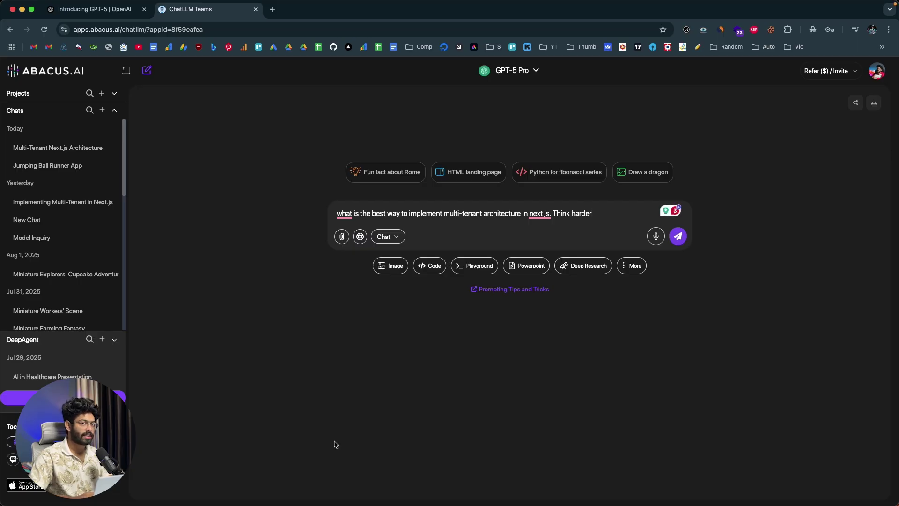
left_click_drag(554, 211, 595, 214)
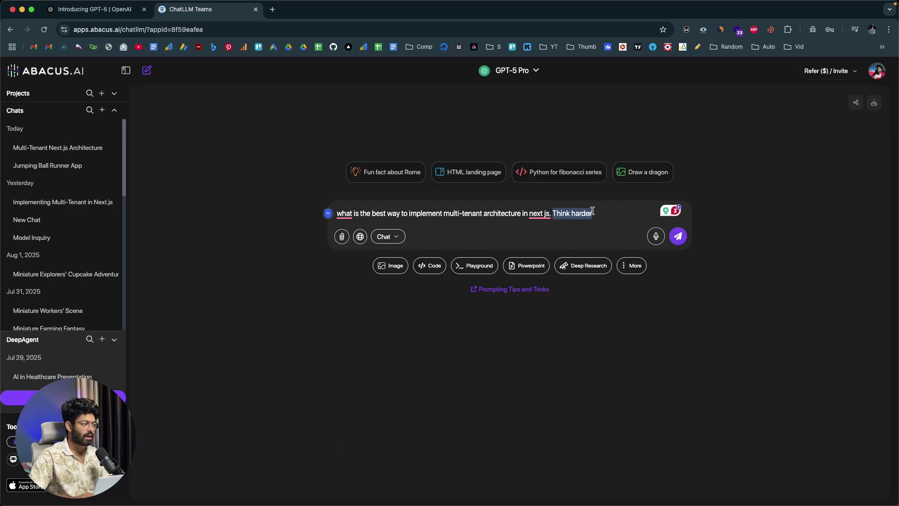
left_click(608, 218)
left_click(521, 69)
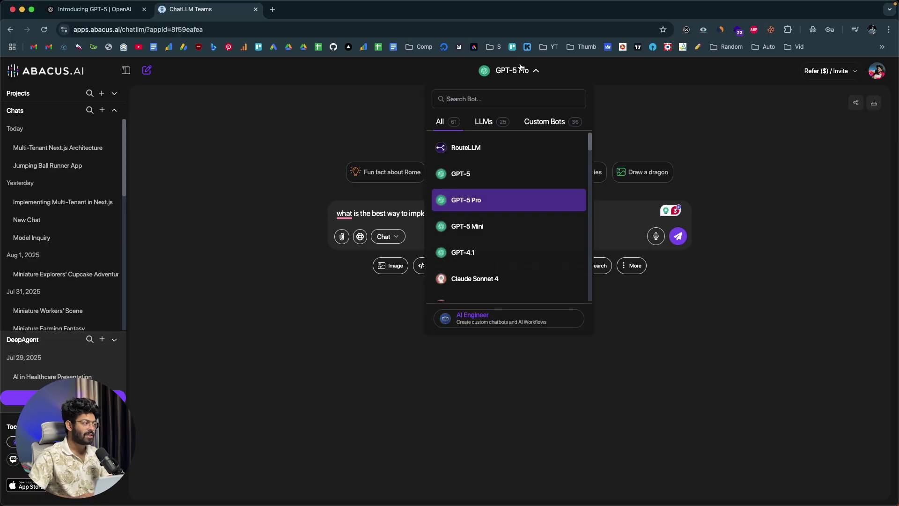
left_click(536, 71)
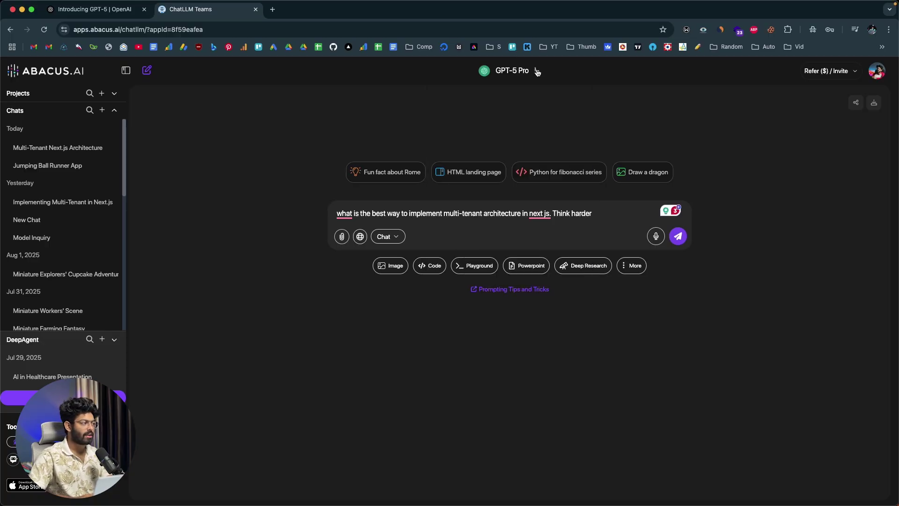
left_click(678, 236)
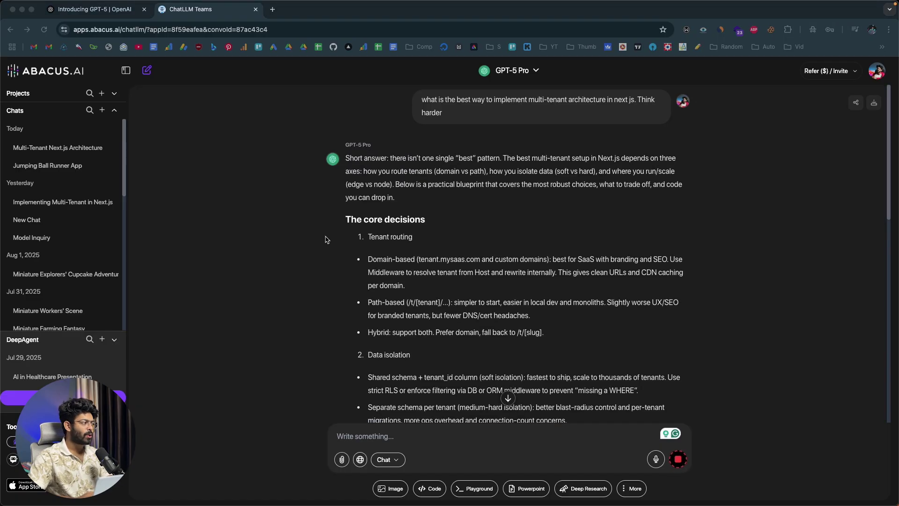
- Scroll through GPT-5 Pro's core decisions and middleware and layout code, then back to the top
scroll(370, 230, "down", 6)
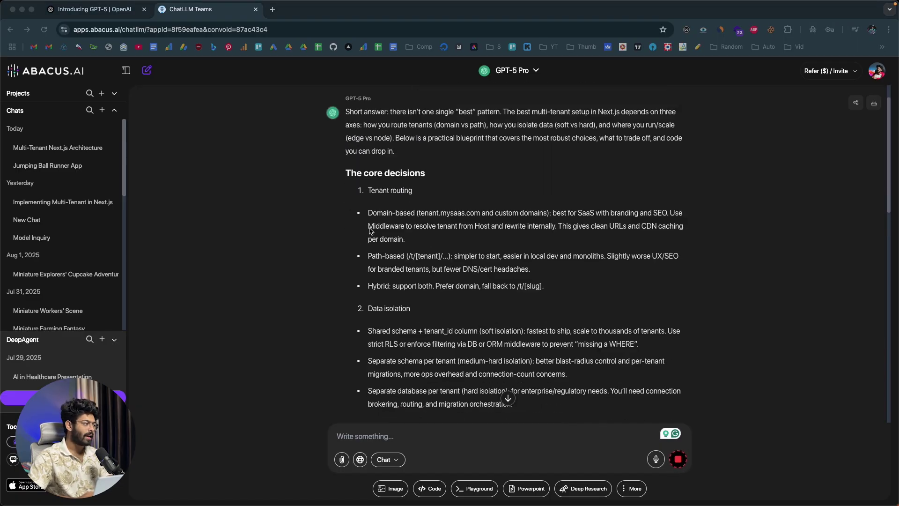
scroll(371, 230, "up", 5)
scroll(371, 230, "up", 3)
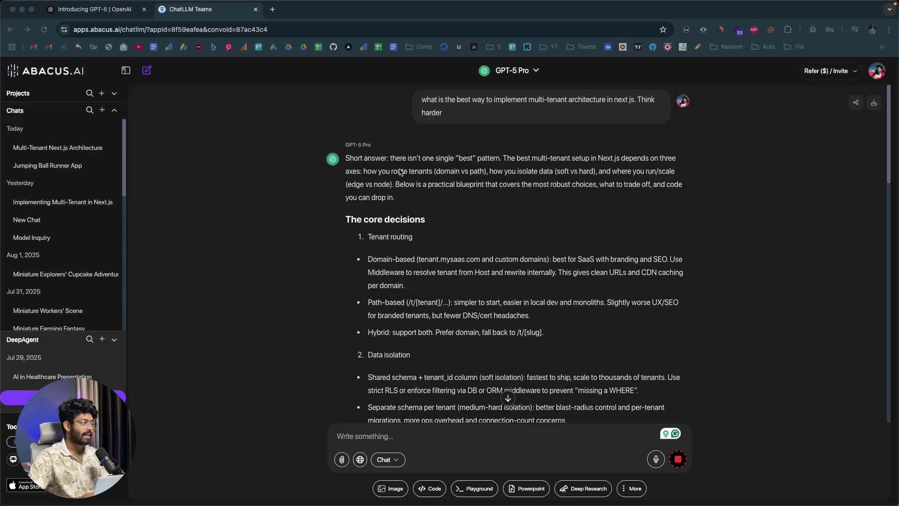
scroll(401, 173, "down", 3)
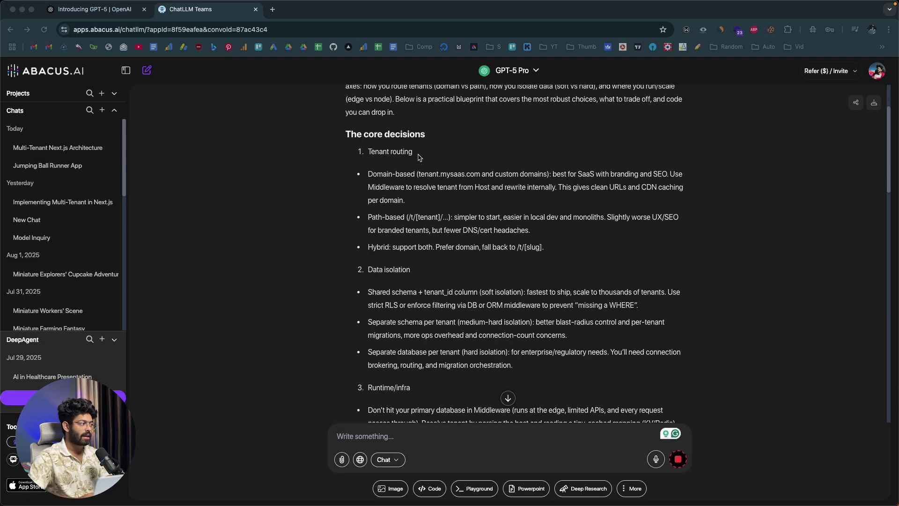
scroll(398, 143, "down", 10)
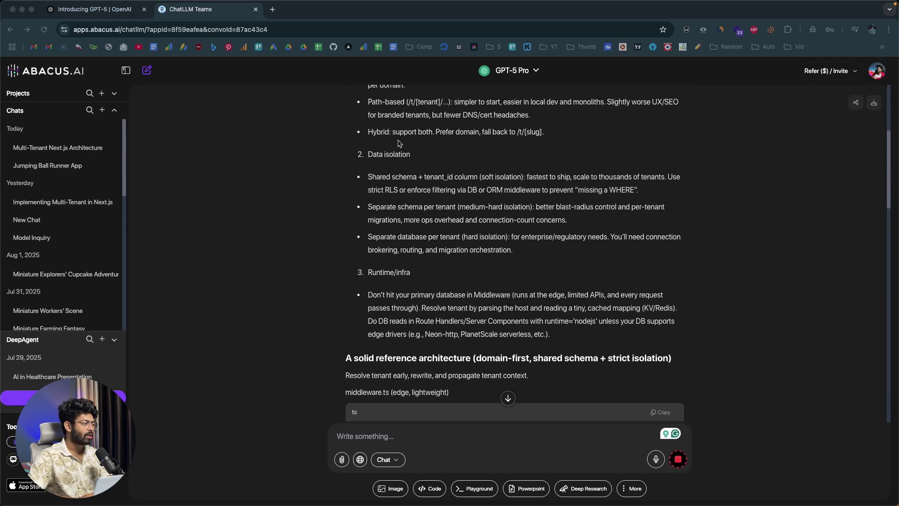
scroll(399, 143, "down", 15)
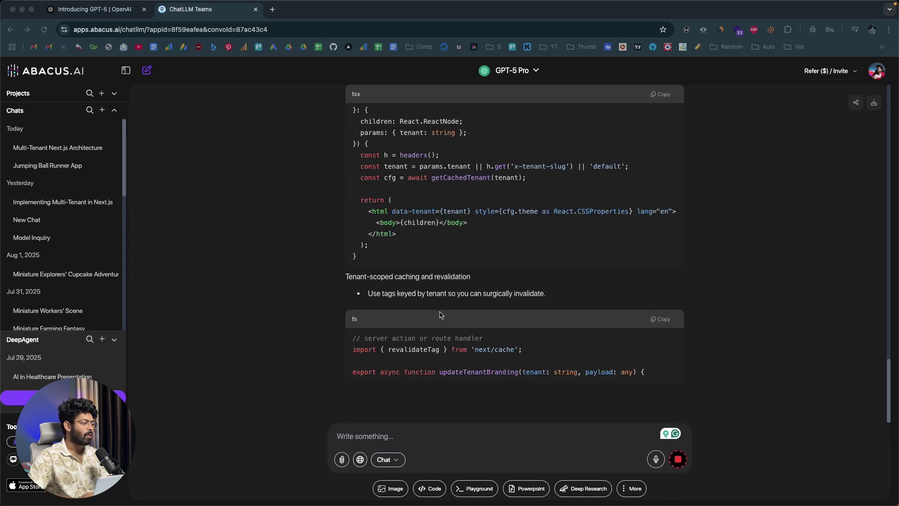
scroll(440, 315, "up", 2)
scroll(440, 315, "up", 20)
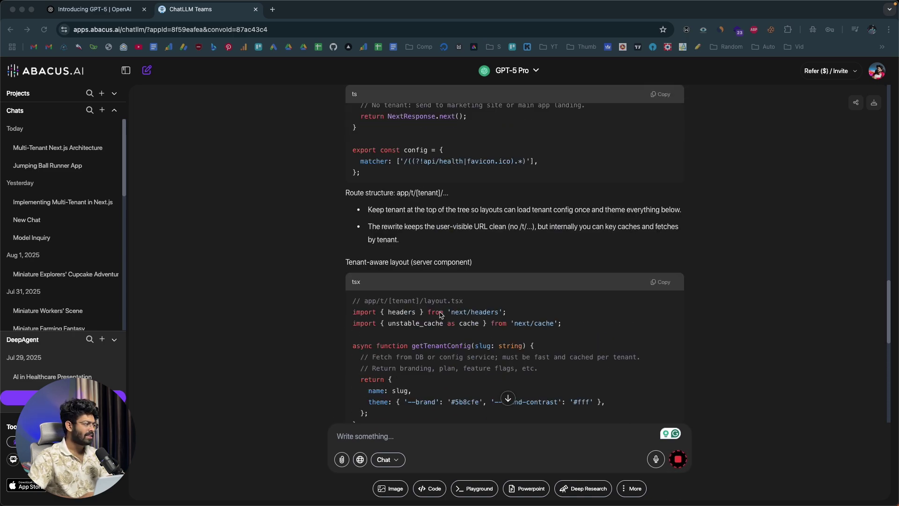
scroll(440, 315, "up", 3)
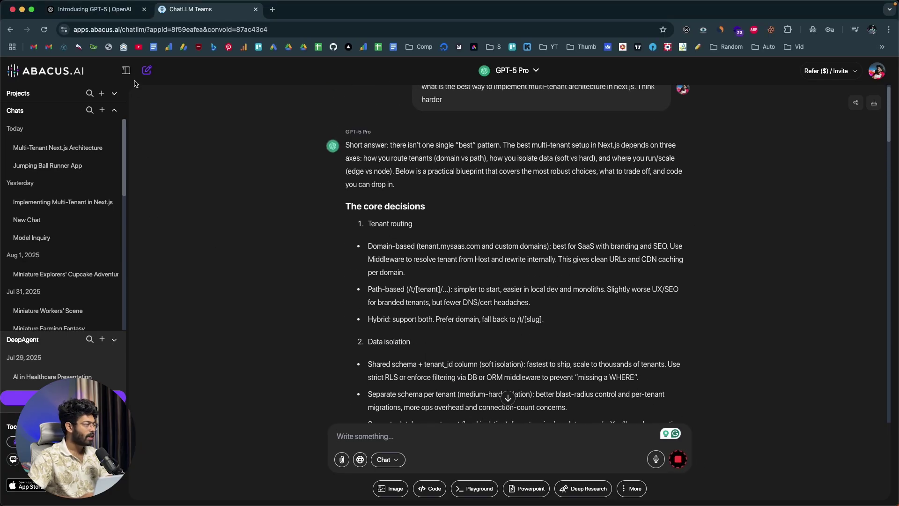
- In a new chat, paste the multi-tenant question, switch to GPT-5 Mini, and delete 'Think harder'
left_click(146, 70)
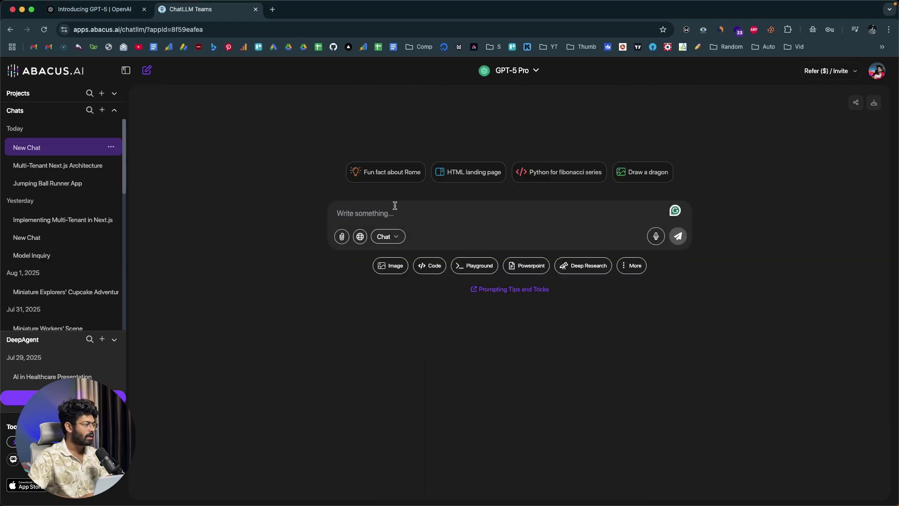
type("what is the best way to implement multi-tenant architecture in next js. Think harder")
left_click(520, 71)
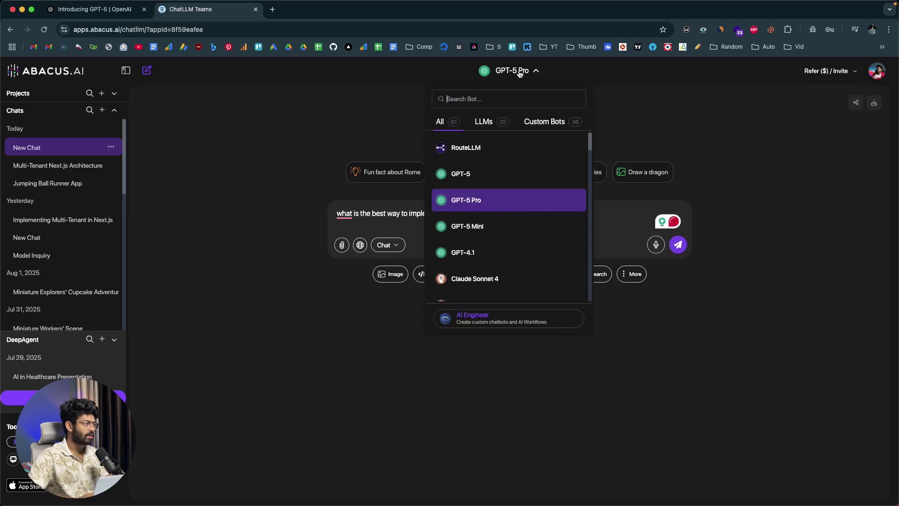
left_click(483, 227)
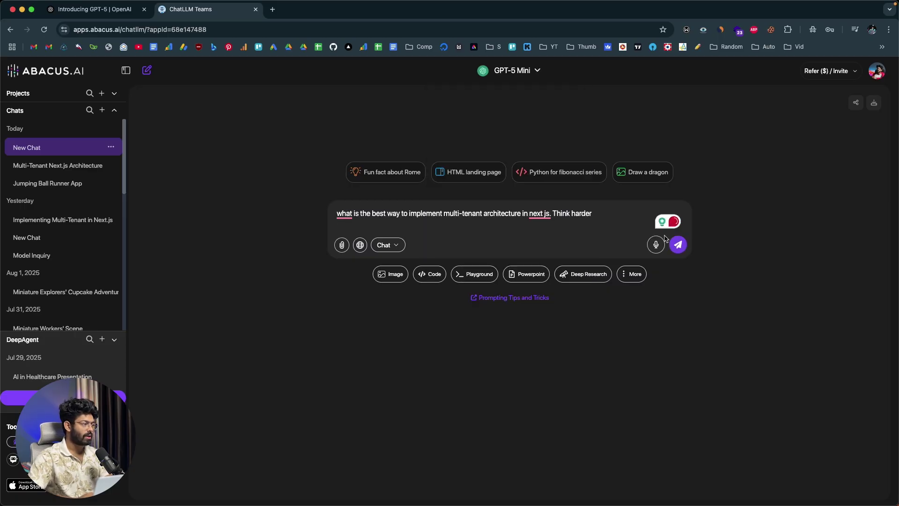
left_click_drag(553, 213, 636, 213)
key("BackSpace")
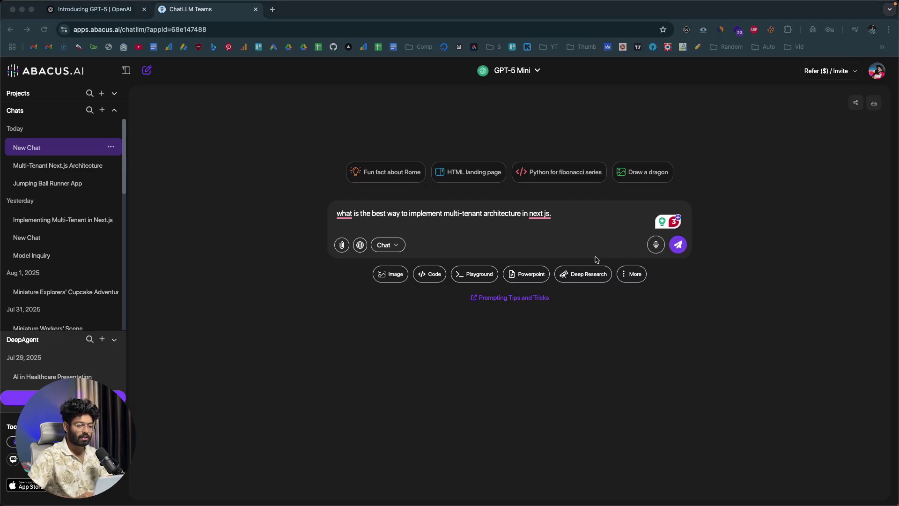
- Send the question to GPT-5 Mini and scroll through its tenant-resolution and middleware answer
left_click(678, 245)
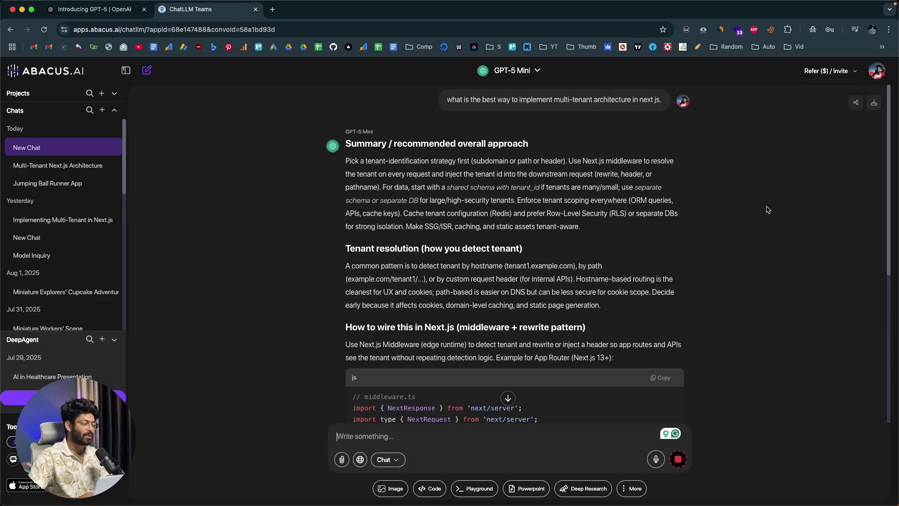
scroll(450, 222, "down", 6)
scroll(449, 222, "down", 1)
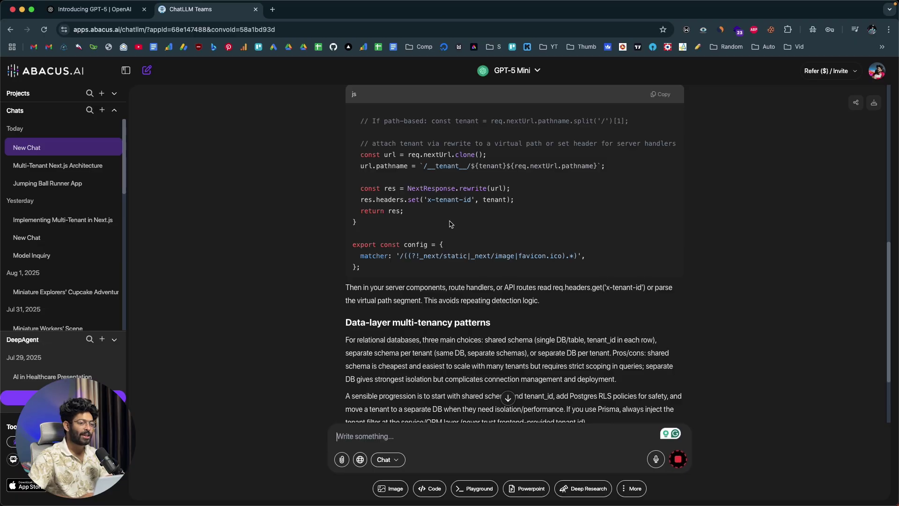
scroll(450, 222, "down", 2)
scroll(450, 222, "up", 10)
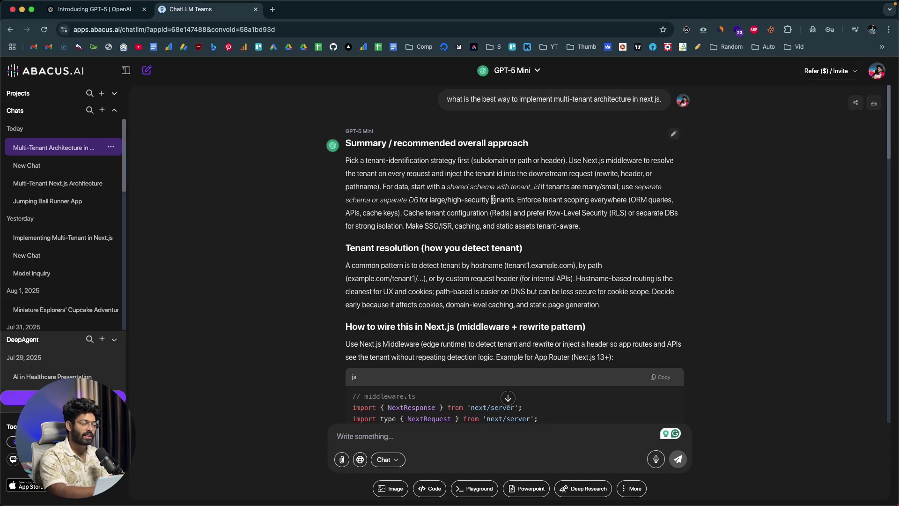
left_click(517, 71)
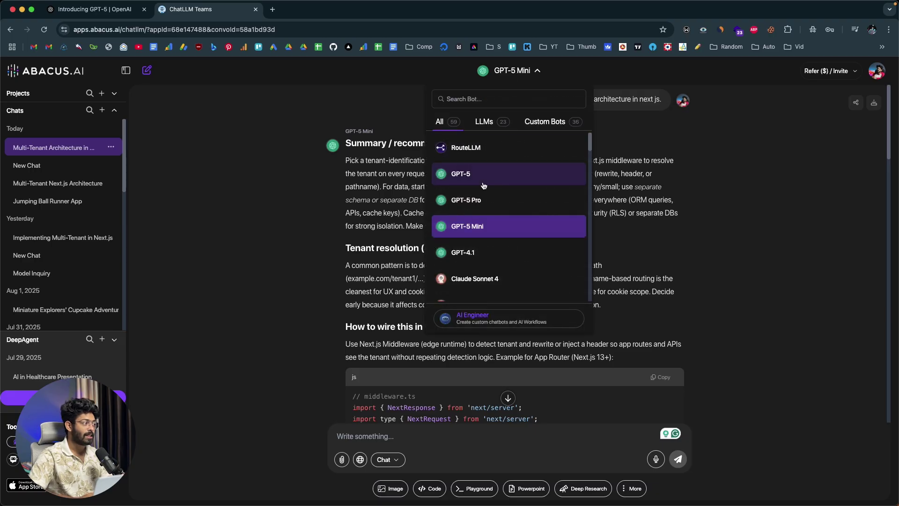
left_click(315, 214)
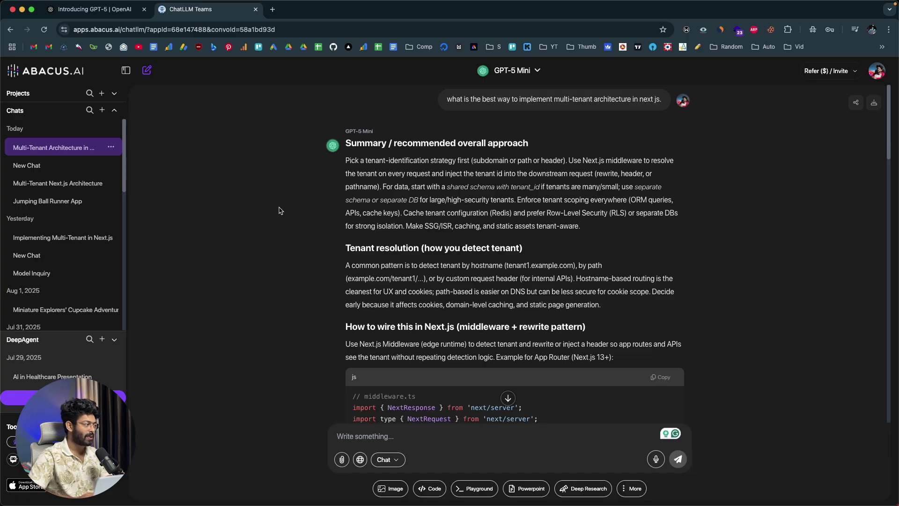
left_click(520, 70)
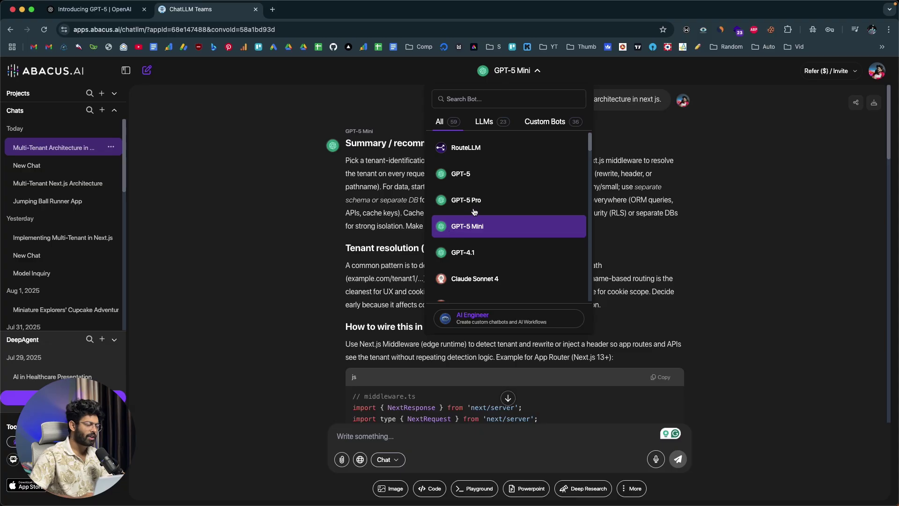
left_click(315, 235)
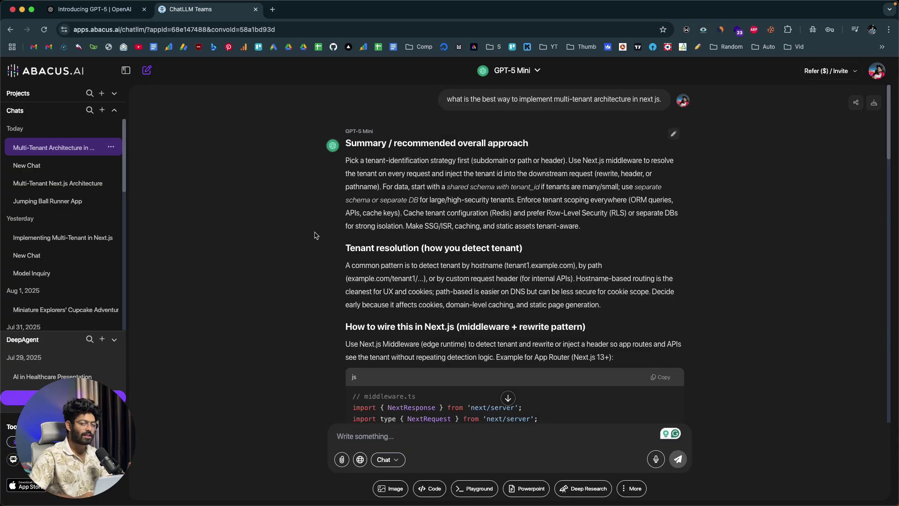